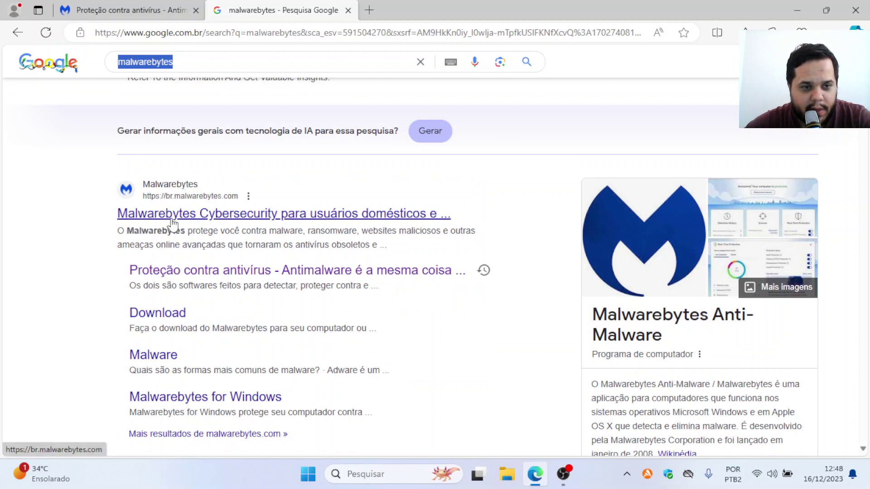
Open the official Malwarebytes site from the Google results and check its web address
click(173, 218)
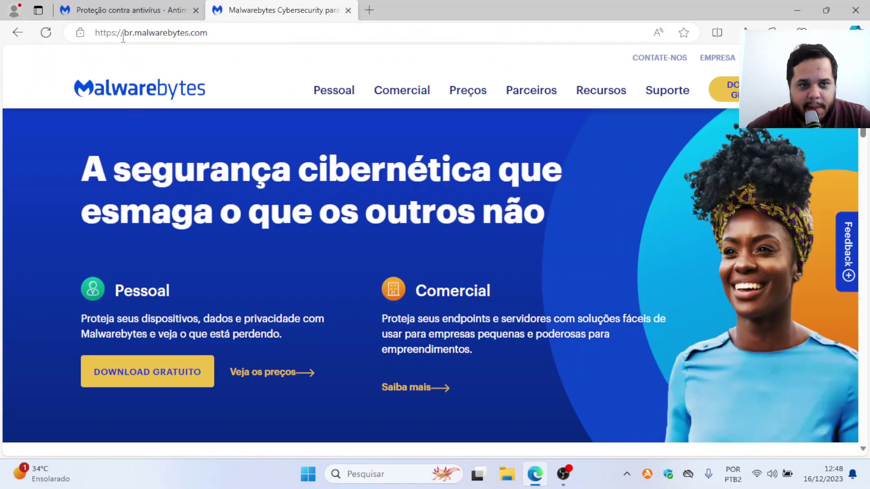
click(215, 37)
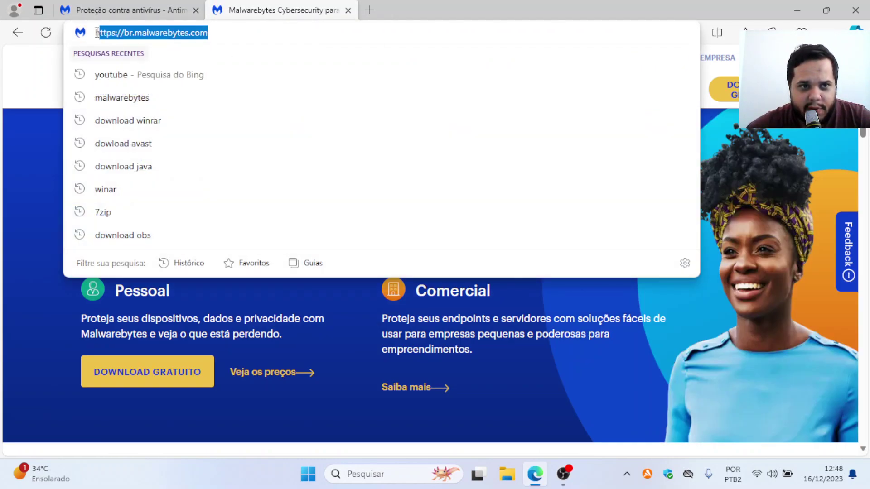
click(17, 78)
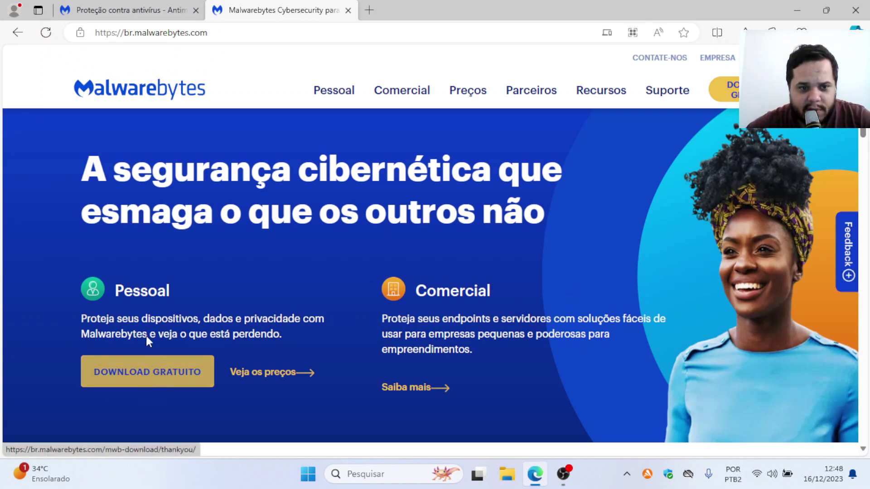
Download the free personal version of Malwarebytes, requesting the file manually from the thank-you page
scroll(153, 359, down, 3)
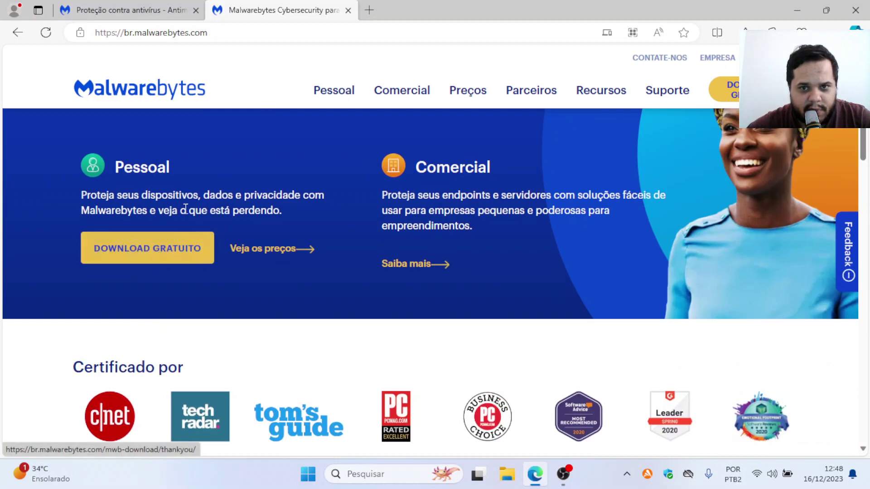
click(180, 254)
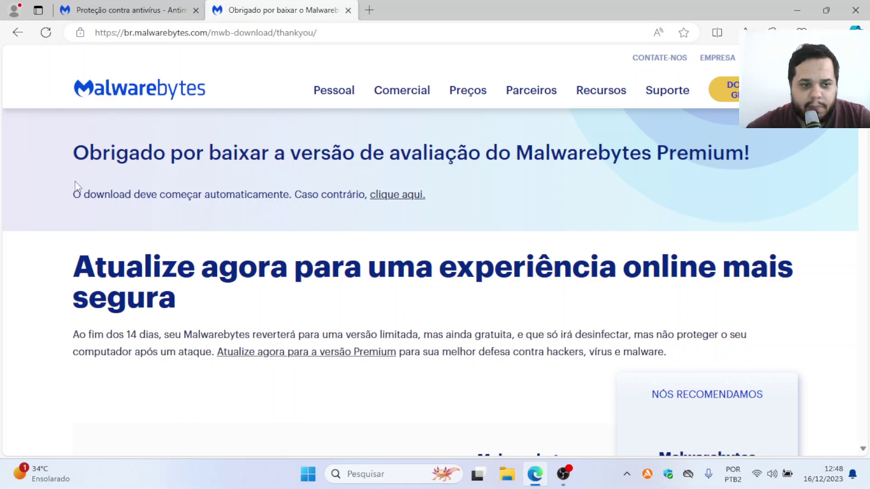
drag(74, 192, 283, 189)
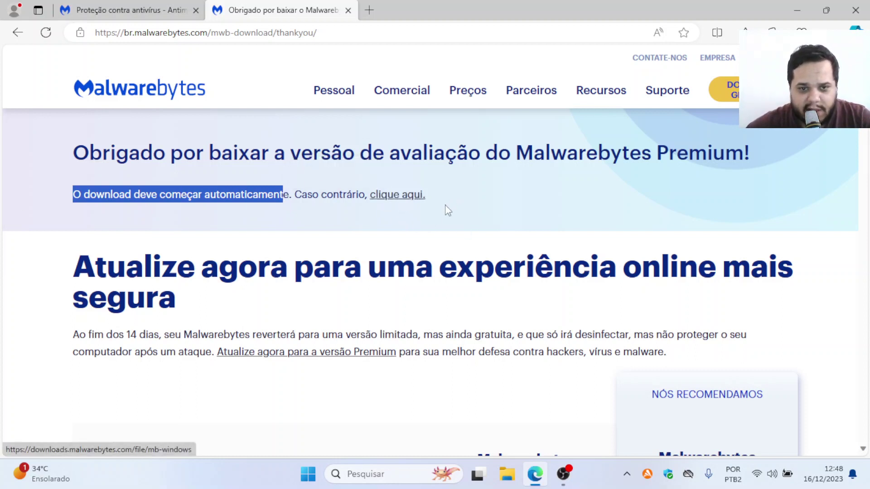
click(401, 204)
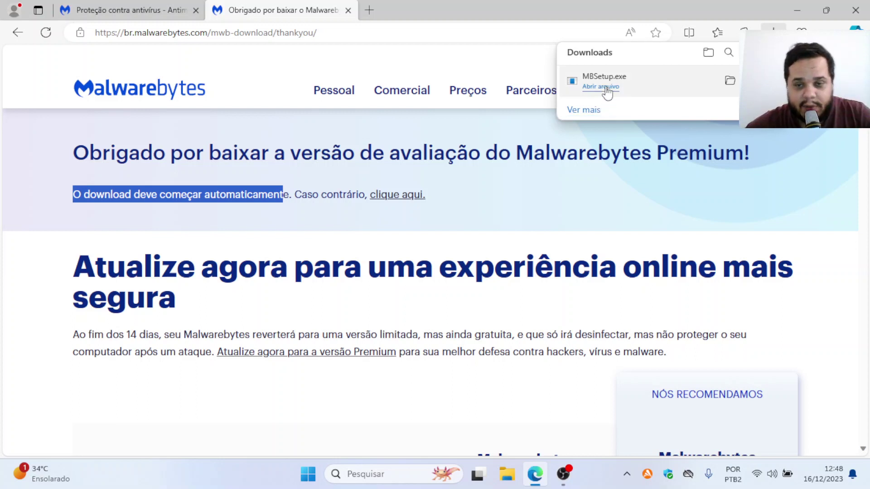
Run the downloaded MBSetup.exe and review the installer's advanced options for folder and language, cancelling without saving
click(607, 88)
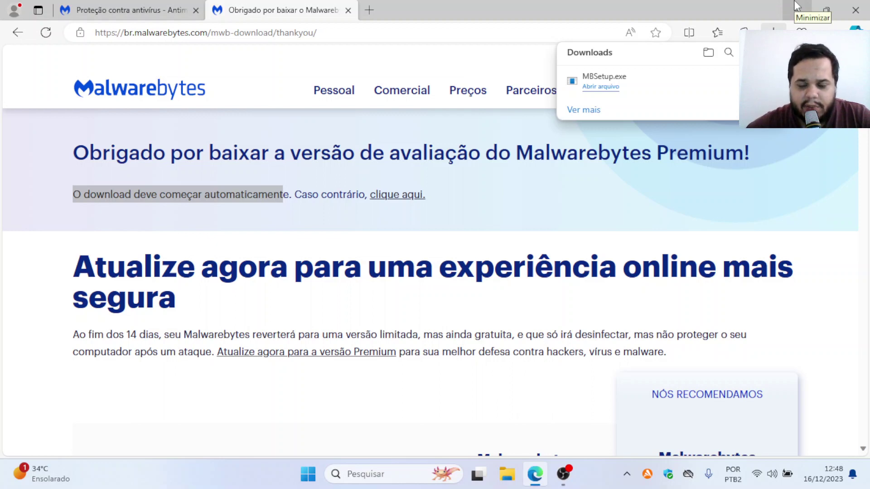
click(797, 6)
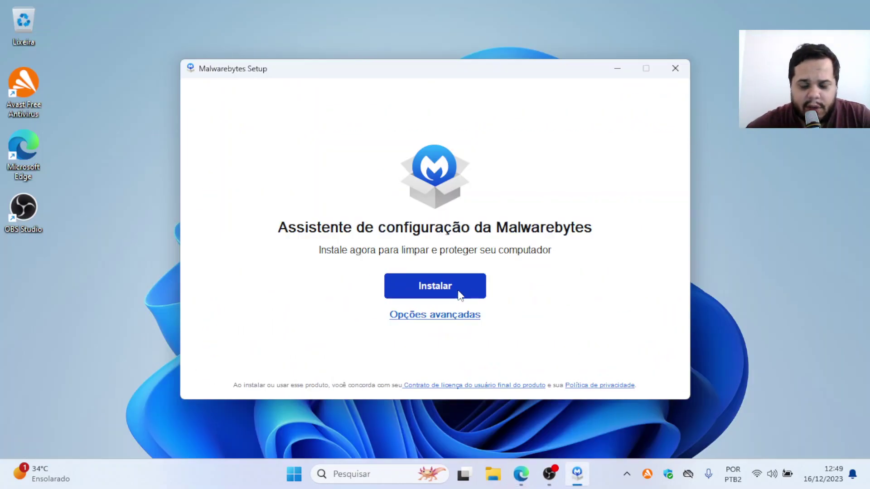
click(446, 324)
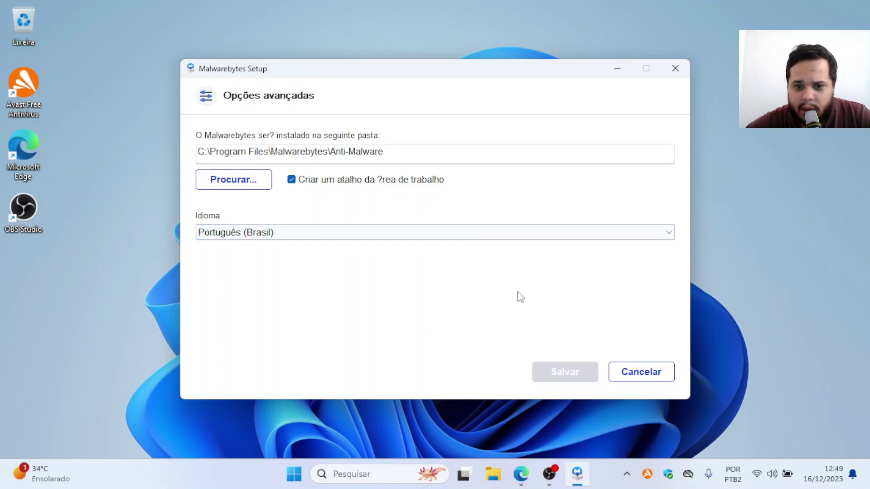
click(647, 371)
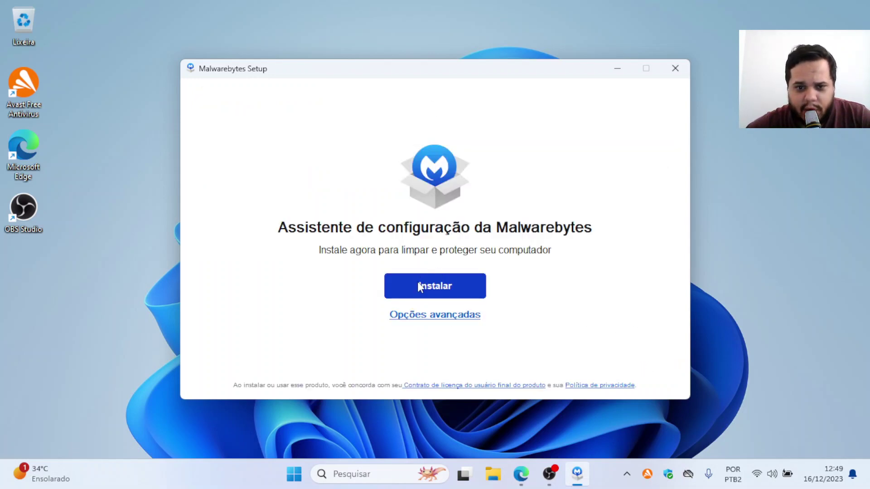
Install Malwarebytes with the Pessoal protection type, skipping the Browser Guard extension
drag(454, 72, 286, 40)
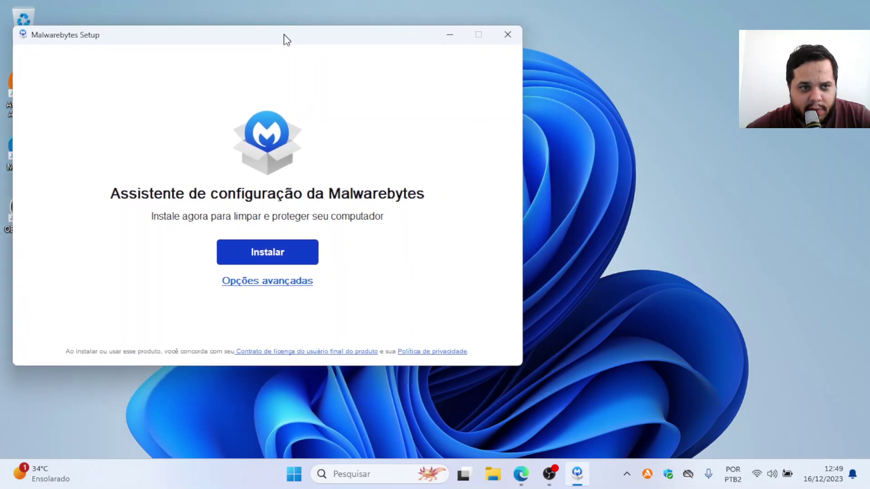
click(285, 252)
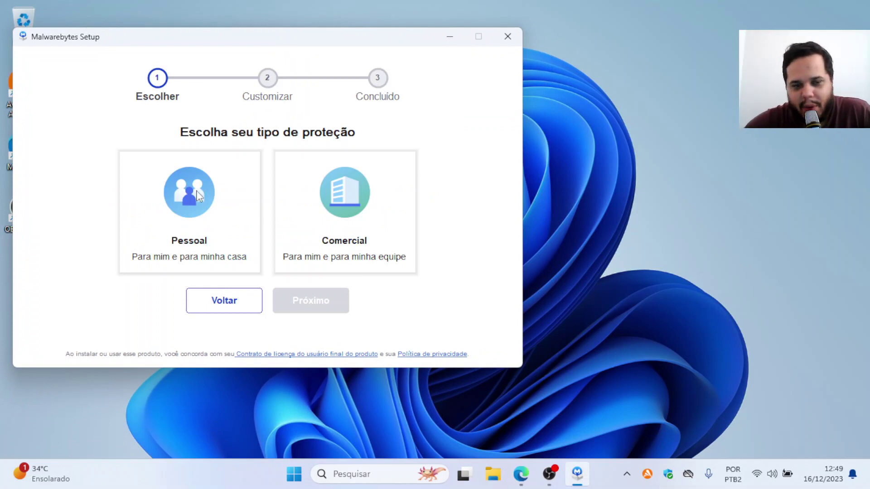
click(231, 189)
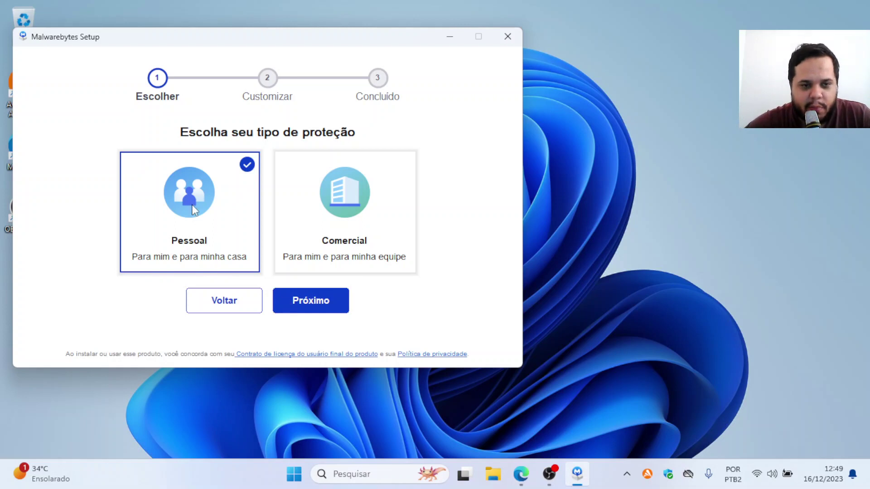
click(307, 304)
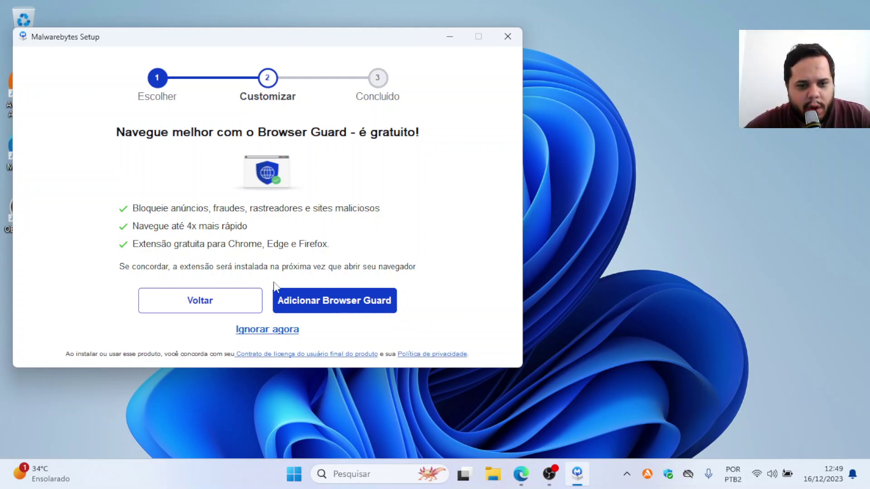
click(271, 337)
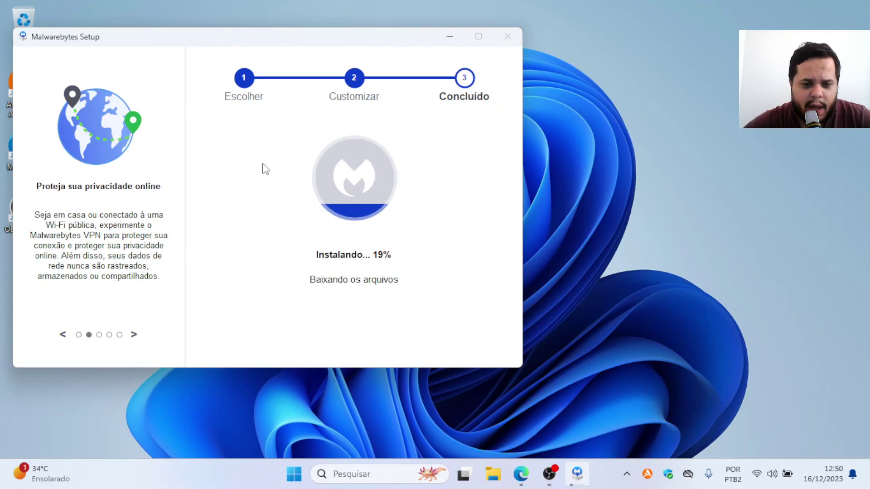
Check the protection status in Avast Free Antivirus while the installation runs, and close its window
click(647, 475)
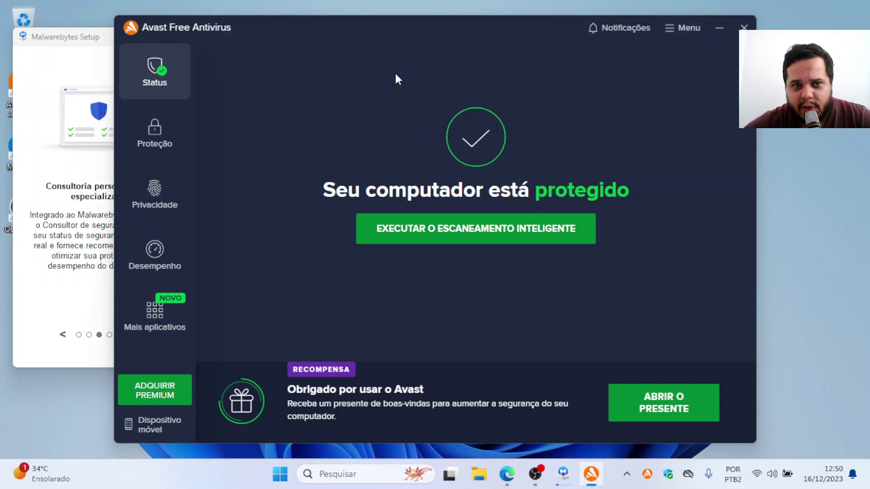
click(744, 28)
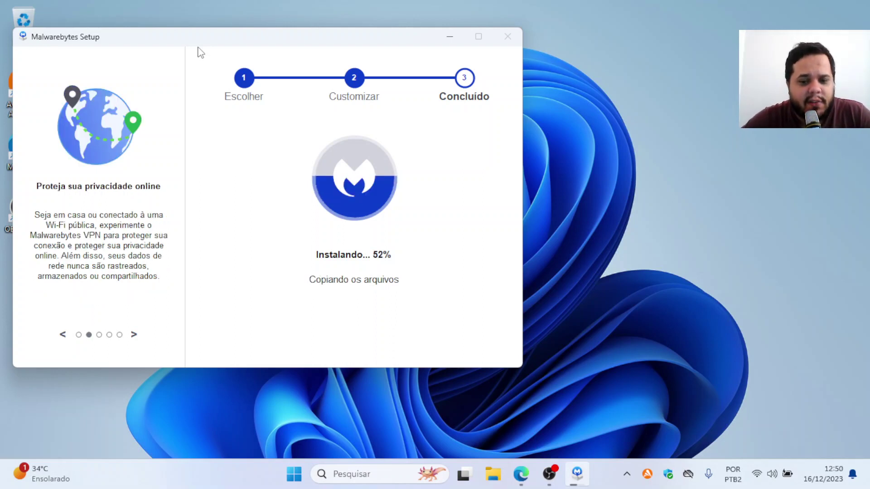
click(646, 480)
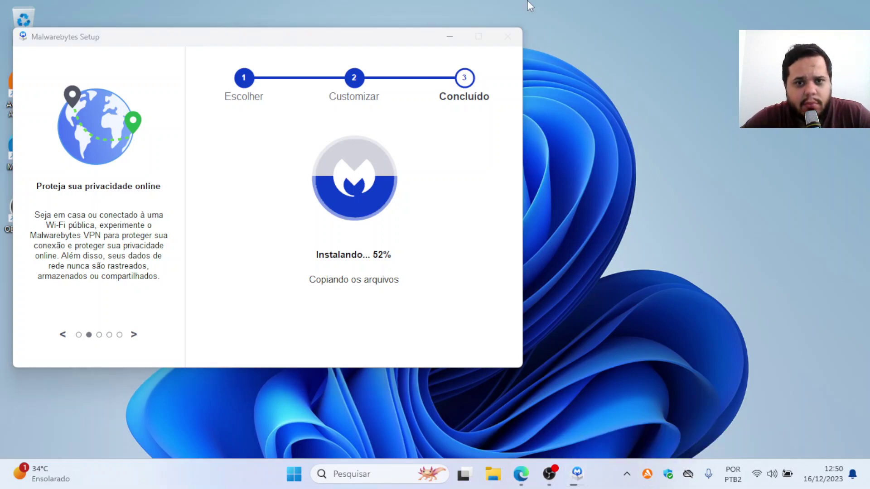
click(469, 235)
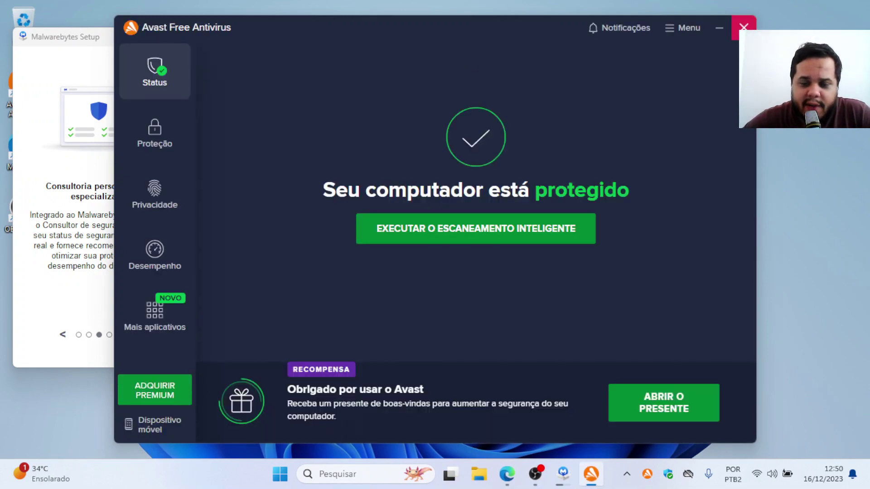
click(743, 28)
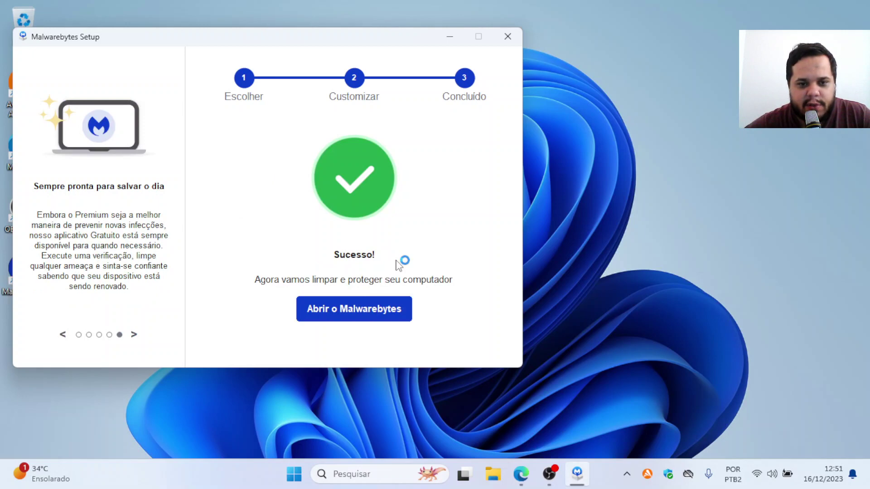
Launch Malwarebytes from the finished setup and move its hidden notification-area entry among the always-visible ones
click(383, 316)
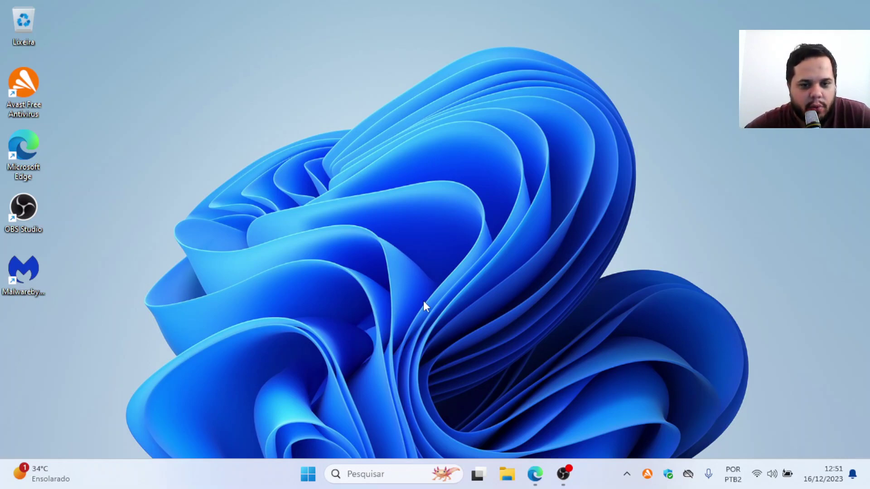
click(626, 473)
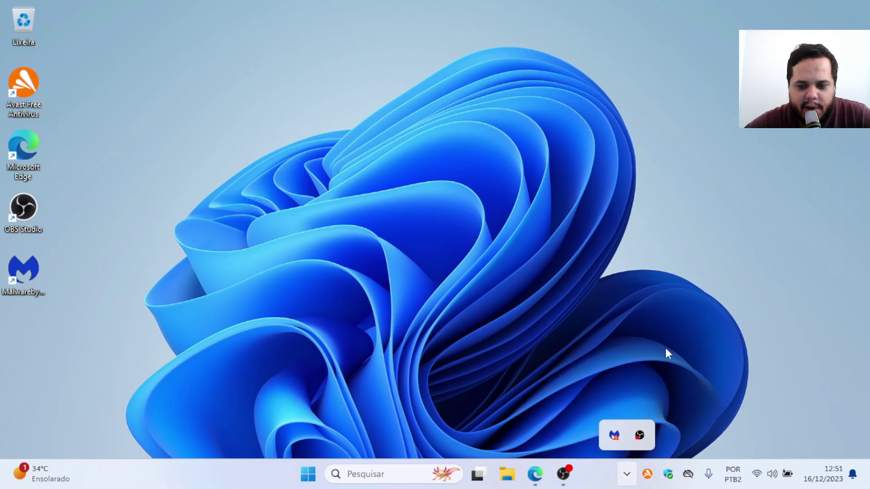
click(627, 474)
click(626, 473)
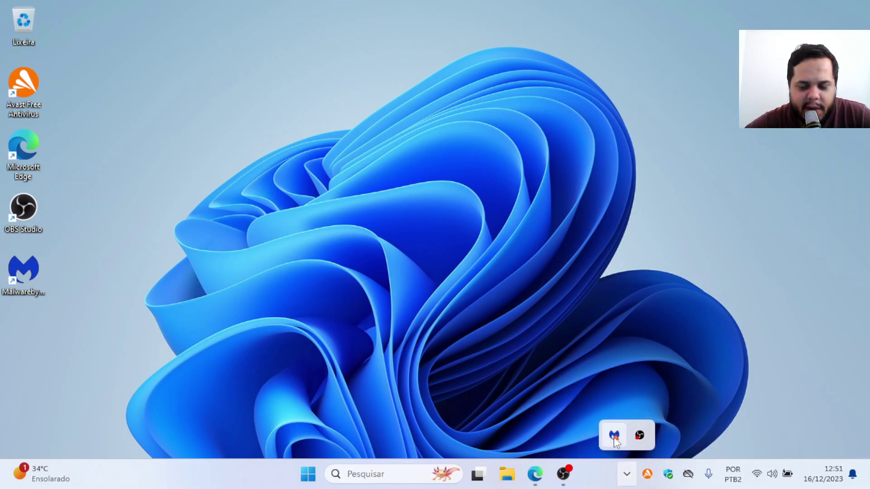
click(614, 436)
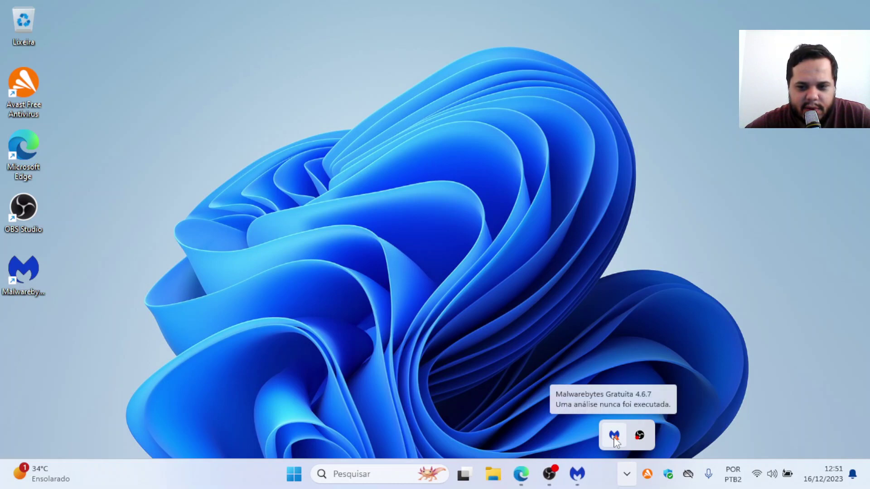
drag(616, 441, 626, 473)
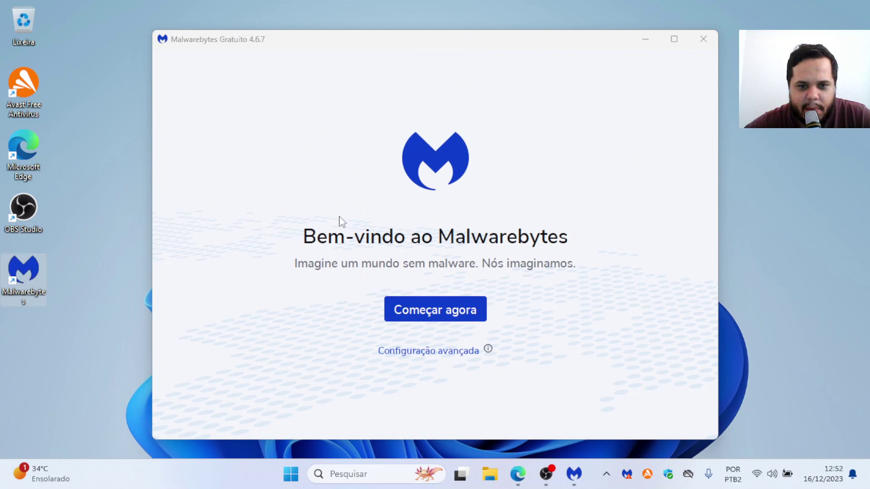
Complete the Malwarebytes welcome setup by postponing the purchase and starting the 14-day Premium trial without an e-mail
click(451, 312)
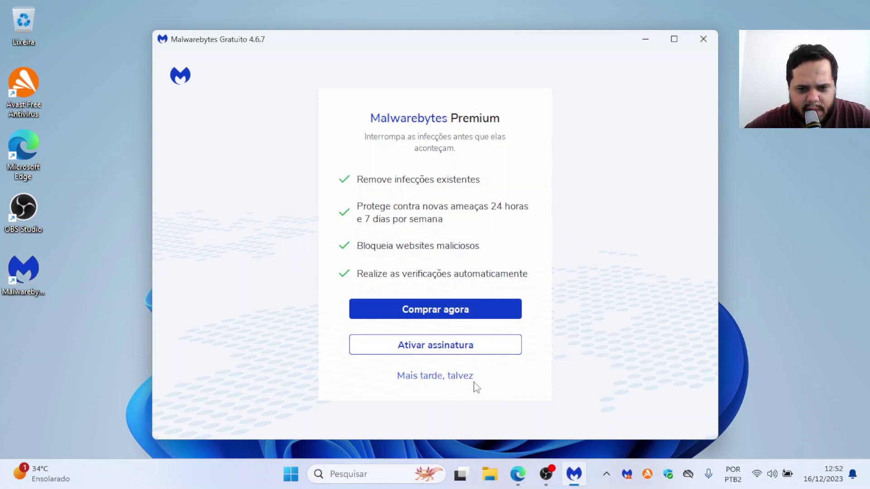
click(468, 377)
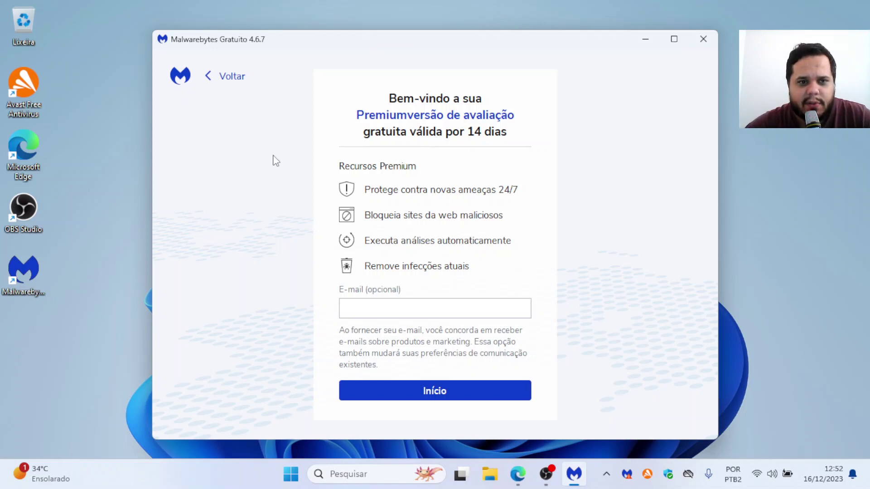
click(445, 395)
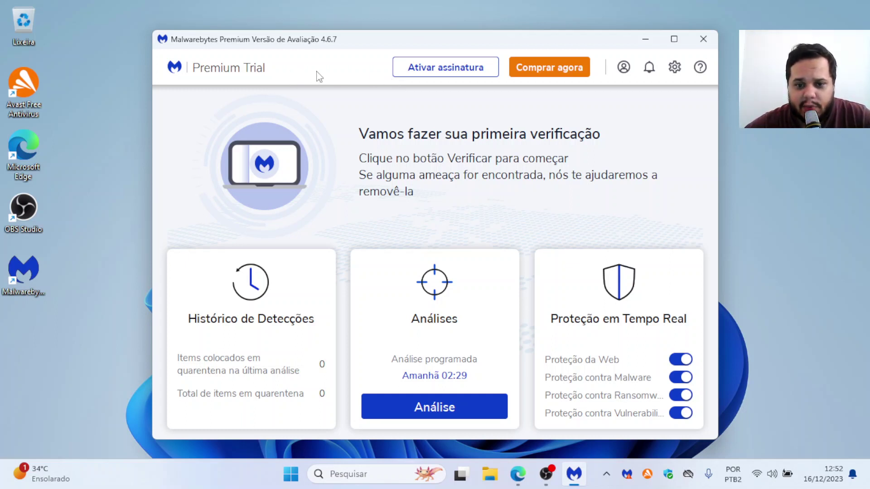
Review the account details of the Malwarebytes trial, including edition and status, and close the settings
drag(462, 45, 342, 26)
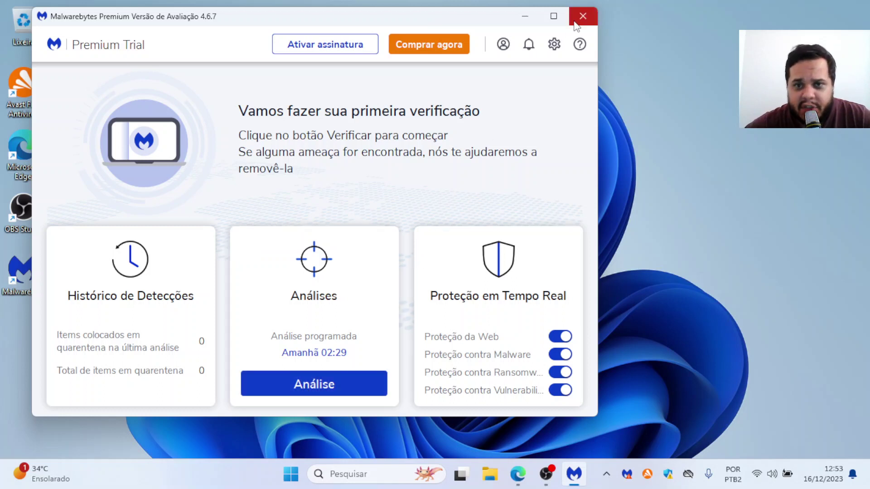
click(504, 46)
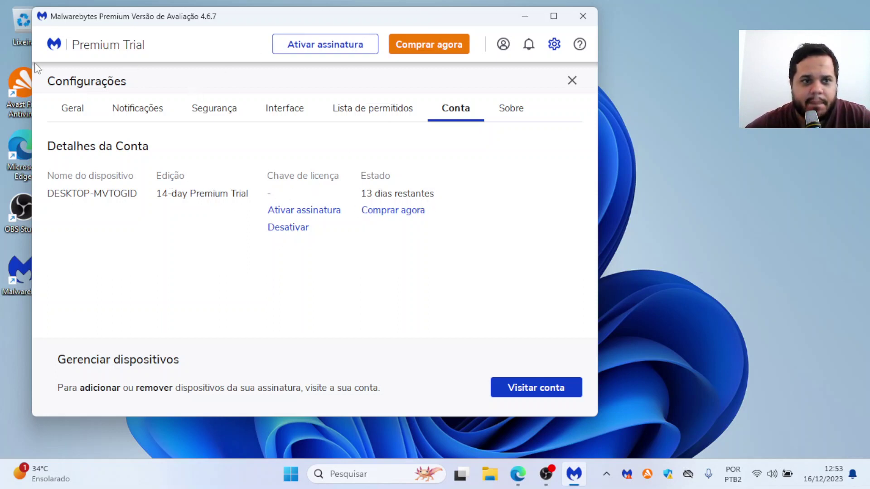
click(572, 82)
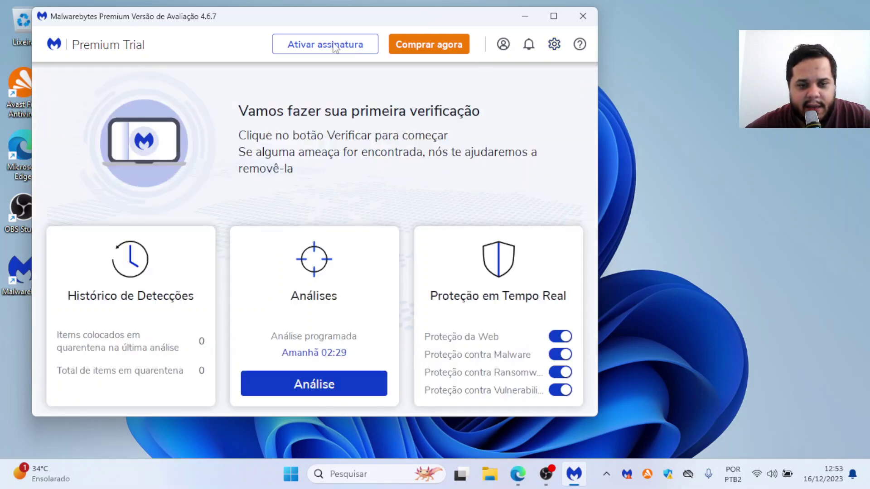
Close the Malwarebytes window, reopen it from the notification area and reposition it on the desktop
click(583, 17)
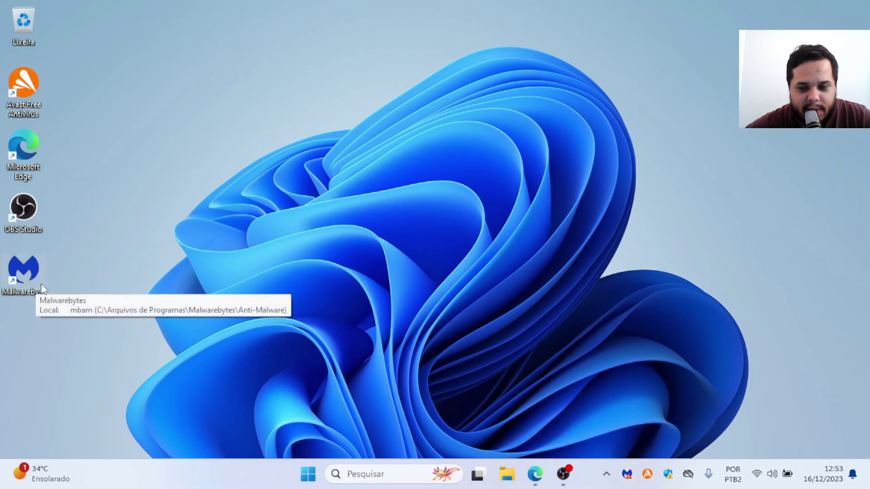
click(628, 475)
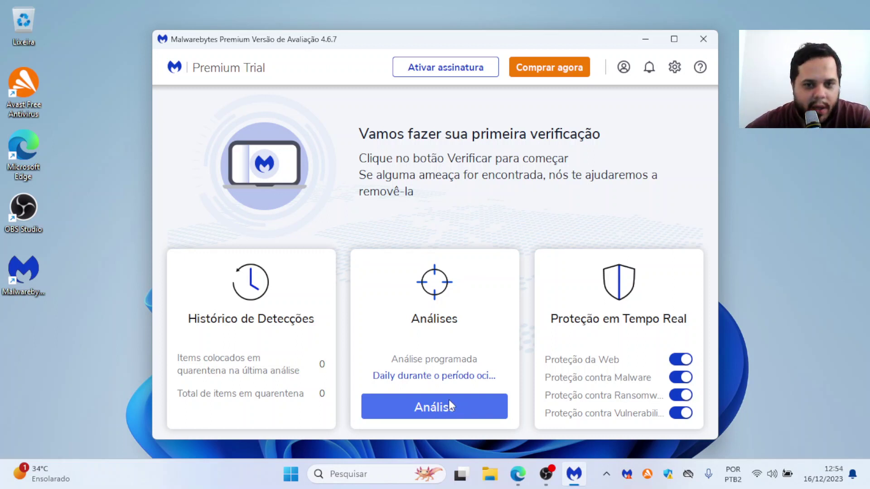
click(458, 398)
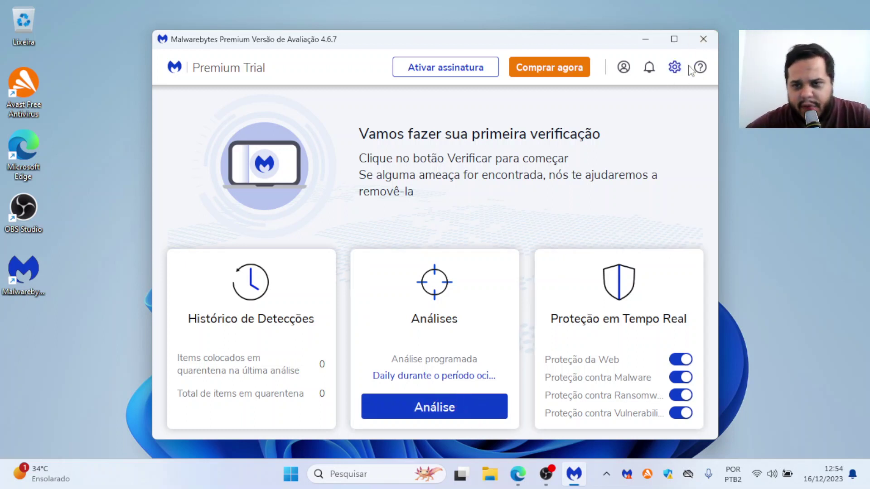
drag(383, 42, 335, 25)
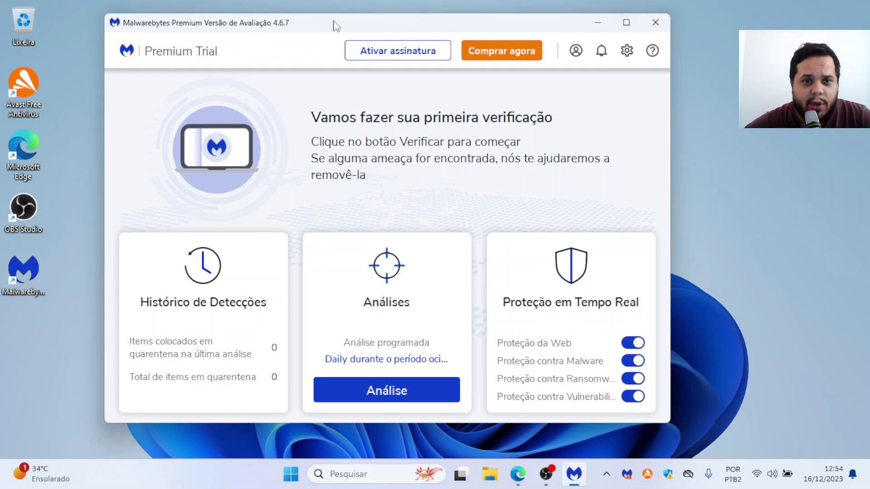
drag(334, 23, 280, 22)
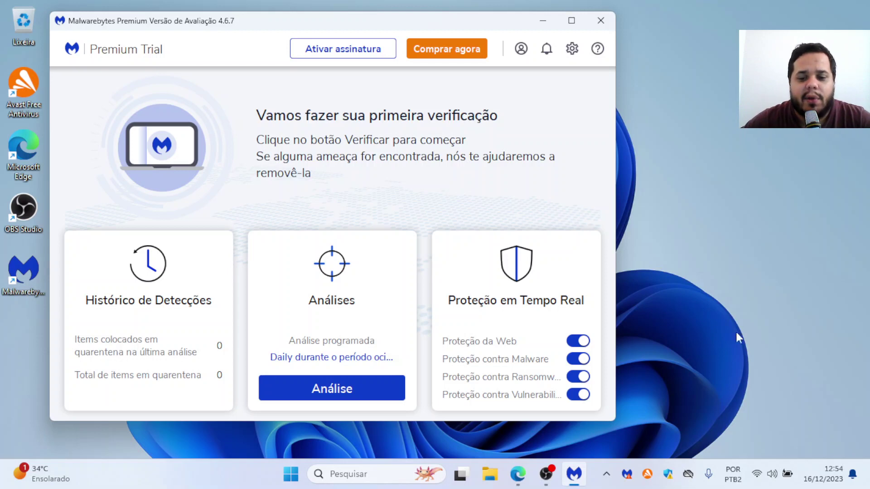
click(546, 474)
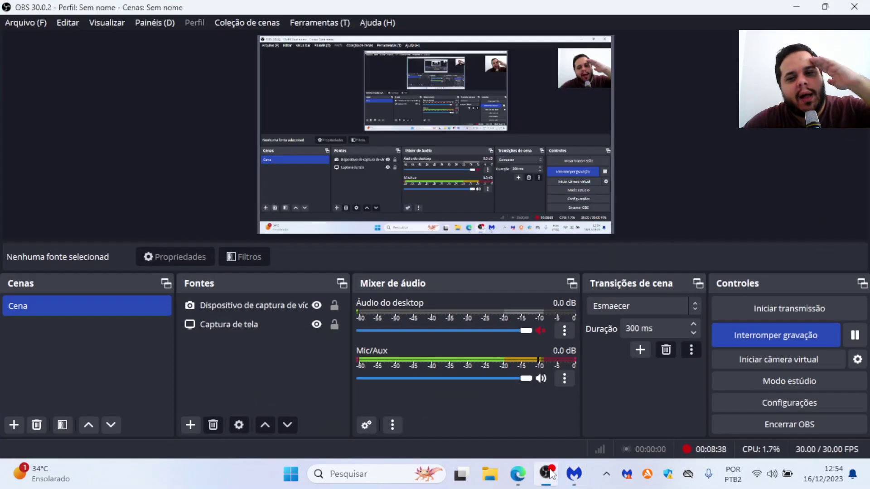